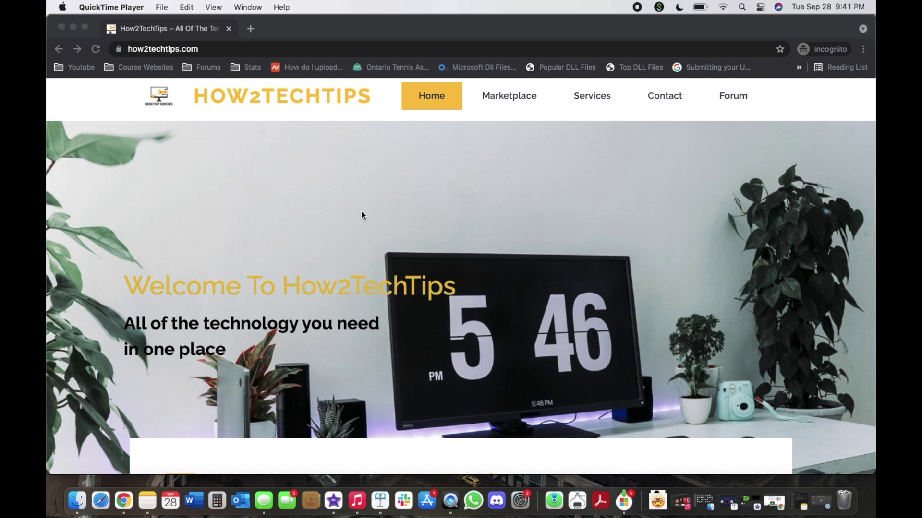
Make Chrome full screen on the How2TechTips home page, then go to the site's community forum.
scroll(361, 215, up, 1)
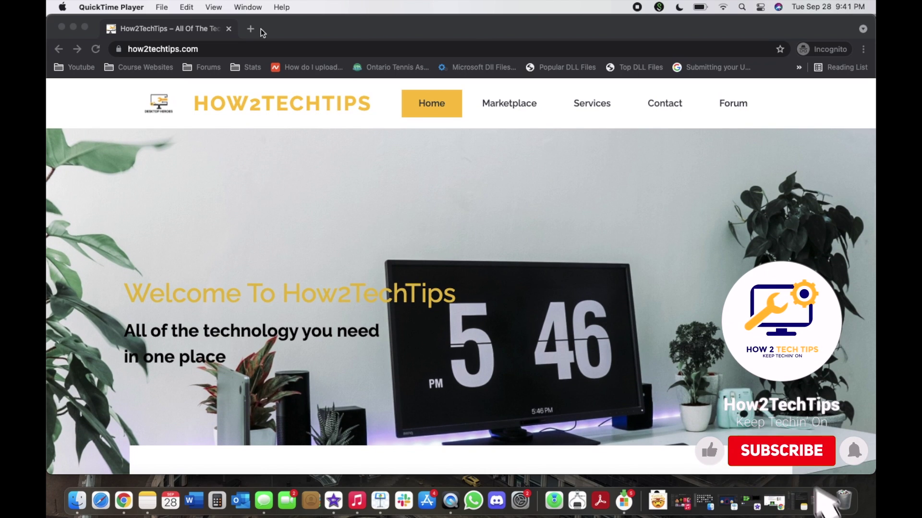
click(85, 26)
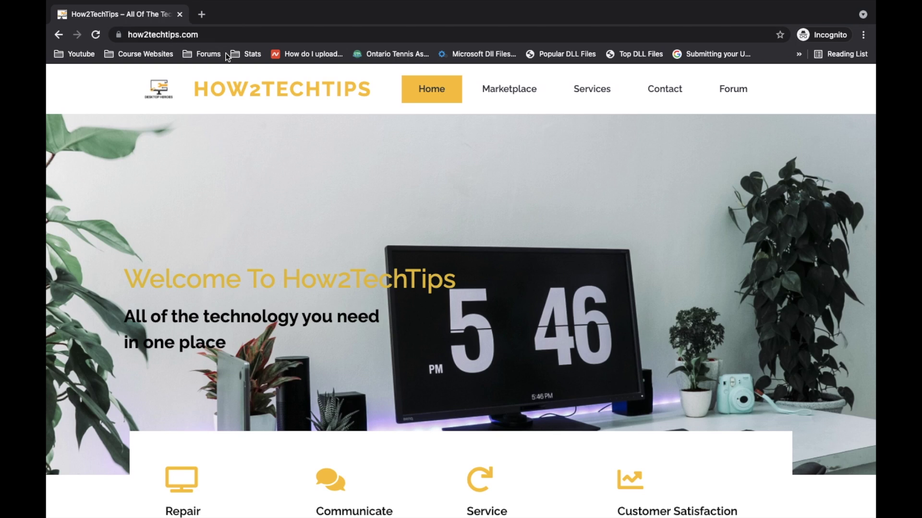
click(742, 97)
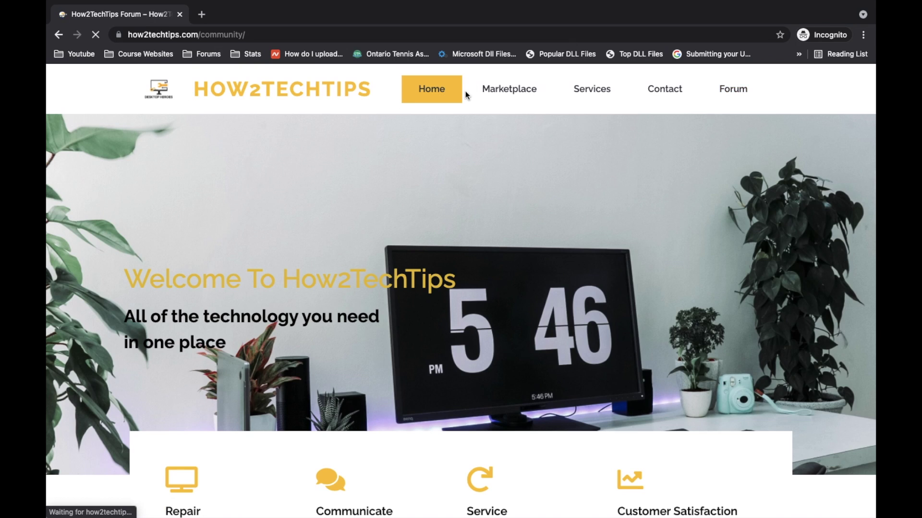
Scroll through the How2TechTips forum categories down to the Laptop, Phones and Tablets sections.
scroll(236, 347, down, 5)
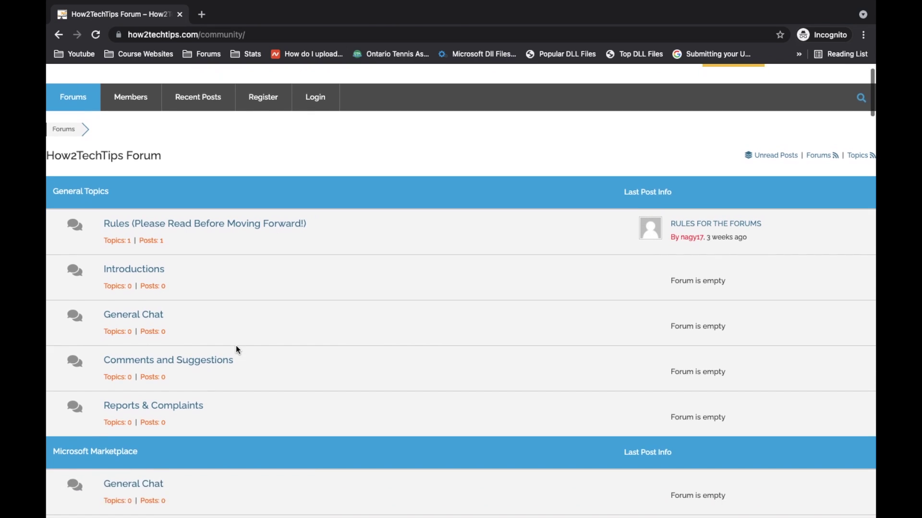
scroll(237, 350, down, 2)
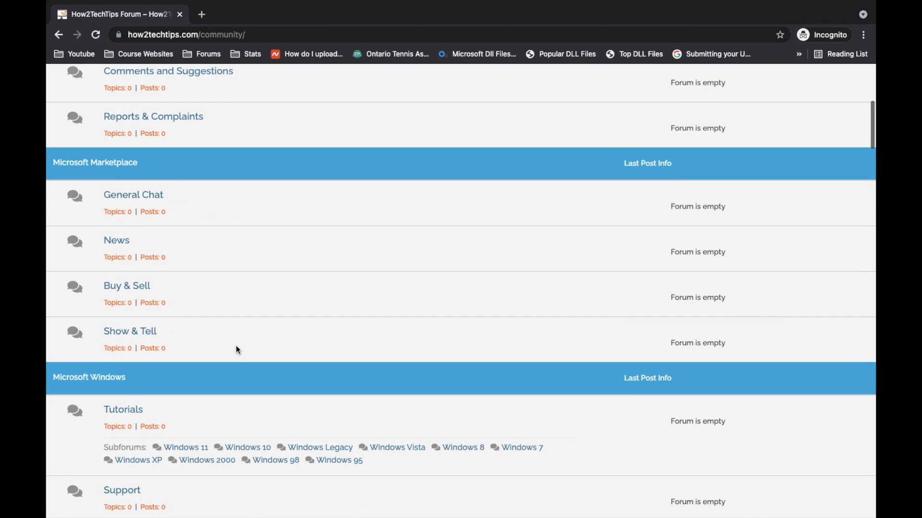
scroll(187, 326, down, 3)
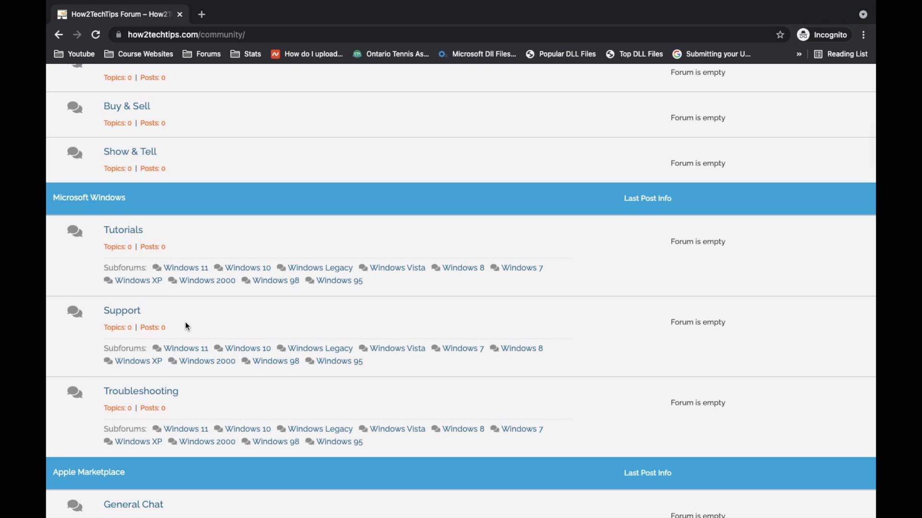
scroll(142, 319, up, 2)
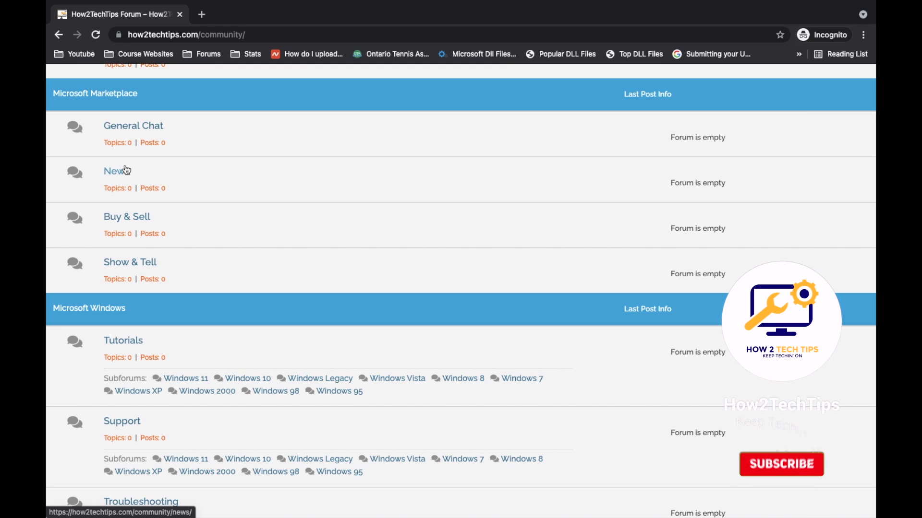
scroll(127, 170, down, 5)
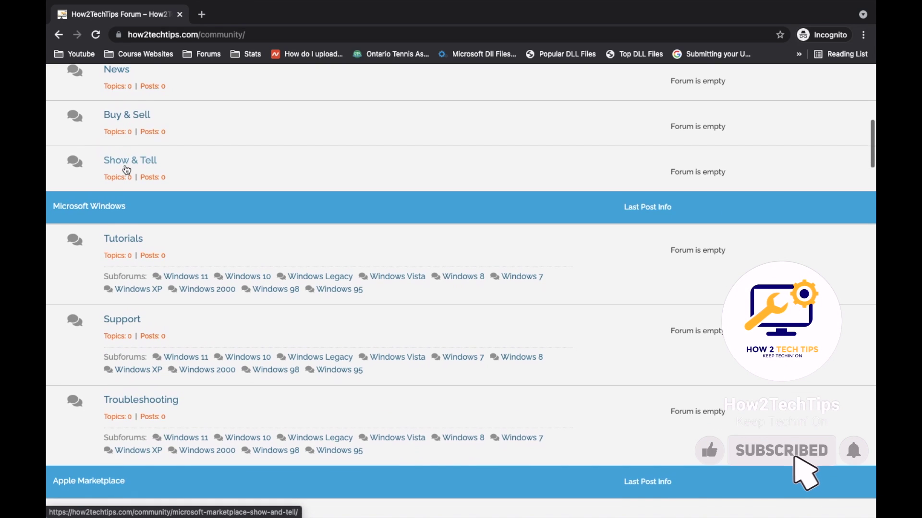
scroll(125, 165, down, 2)
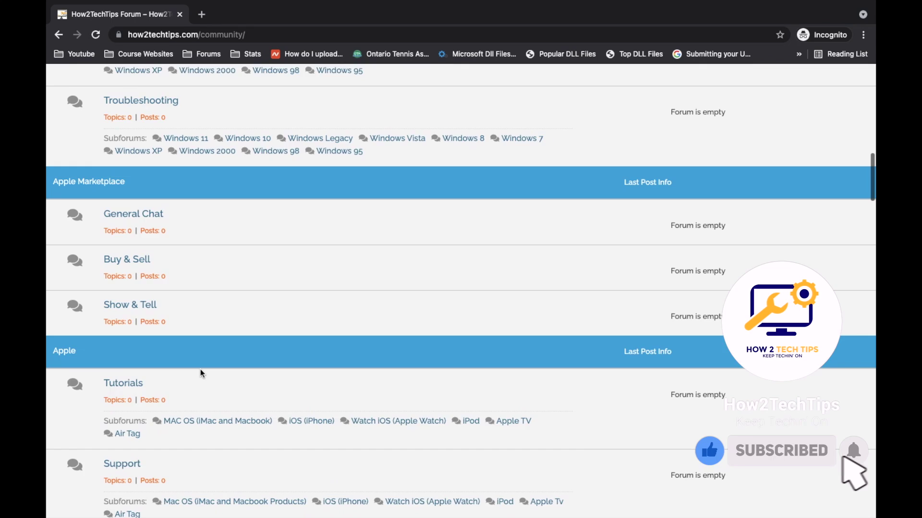
scroll(200, 370, down, 5)
scroll(201, 372, down, 4)
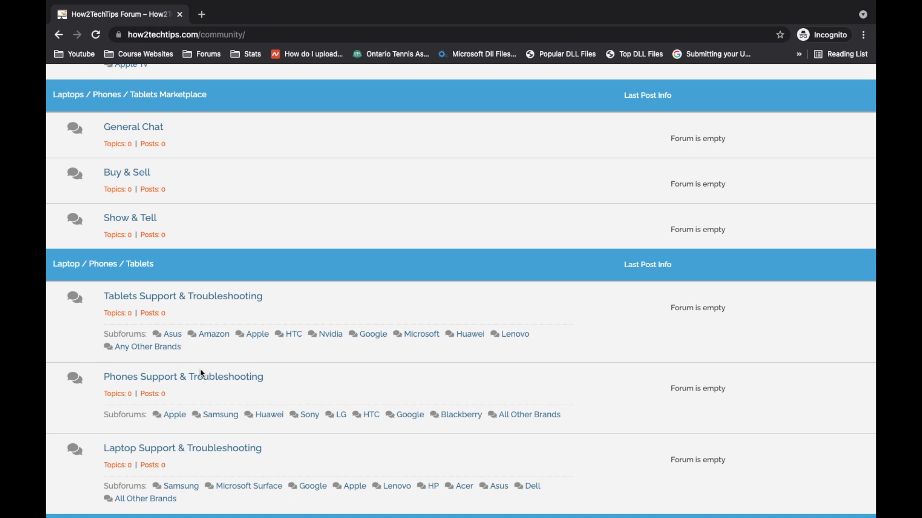
scroll(201, 373, down, 5)
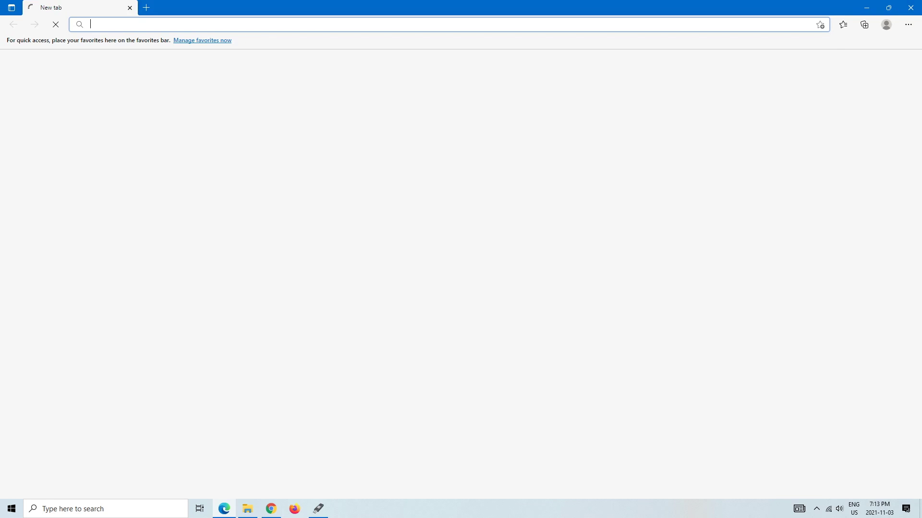
Search Bing in Edge for 'rufus bootable usb', with the official Rufus site listed first.
text(ru)
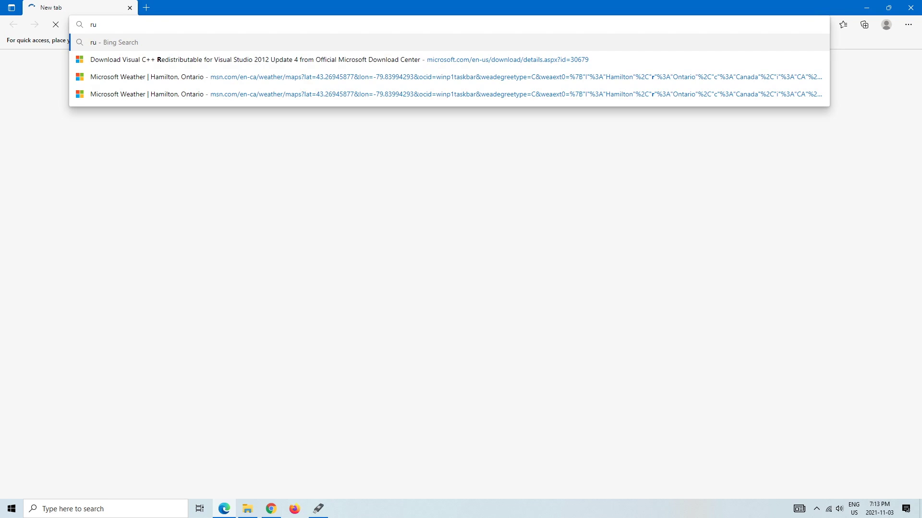
text(fus bootl)
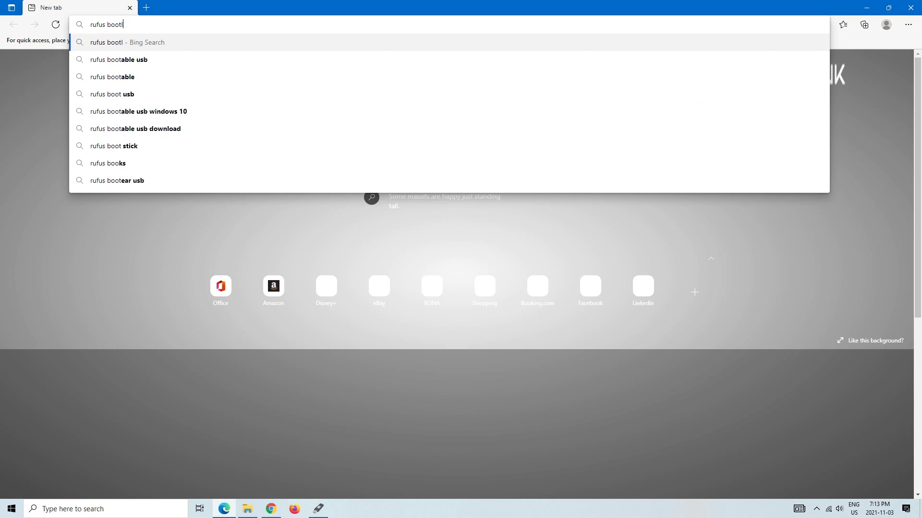
key(BackSpace)
text(able usb)
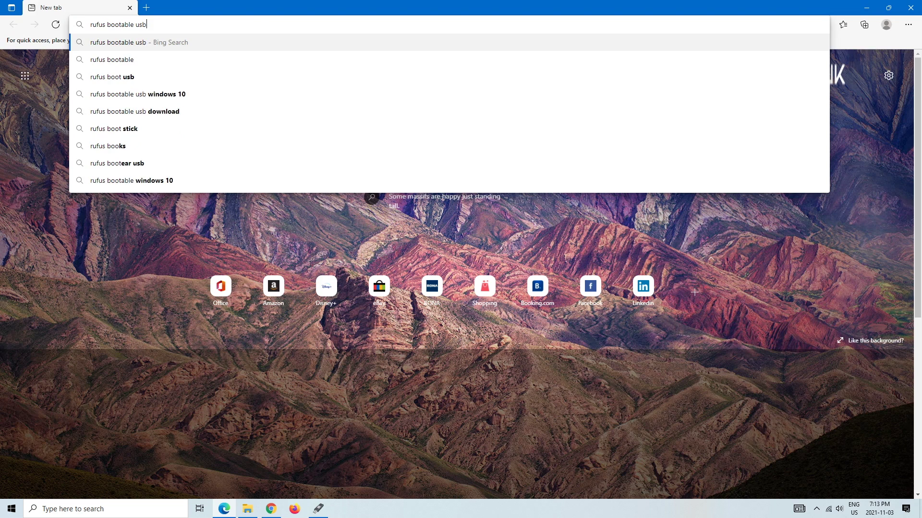
key(Return)
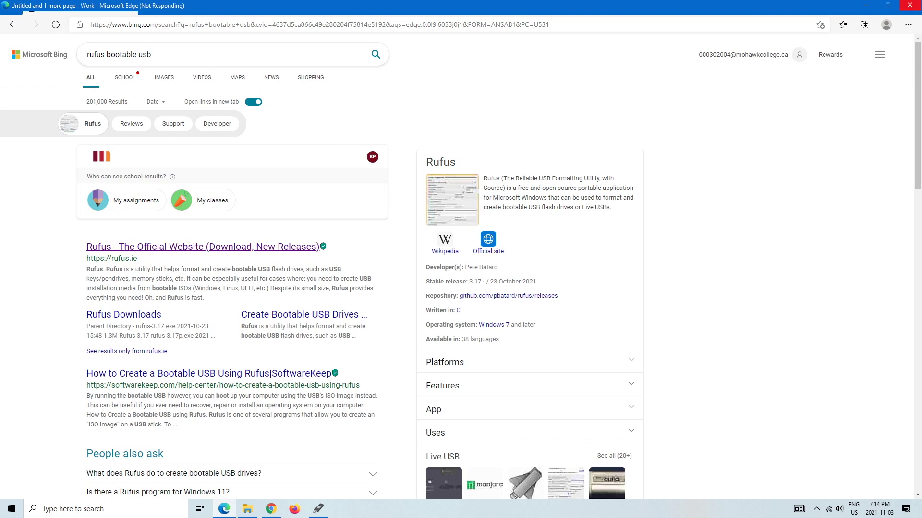
click(272, 509)
Find the Rufus 3.17 download link on rufus.ie, then minimise Chrome and Edge to reveal the desktop.
key(ctrl+shift+Tab)
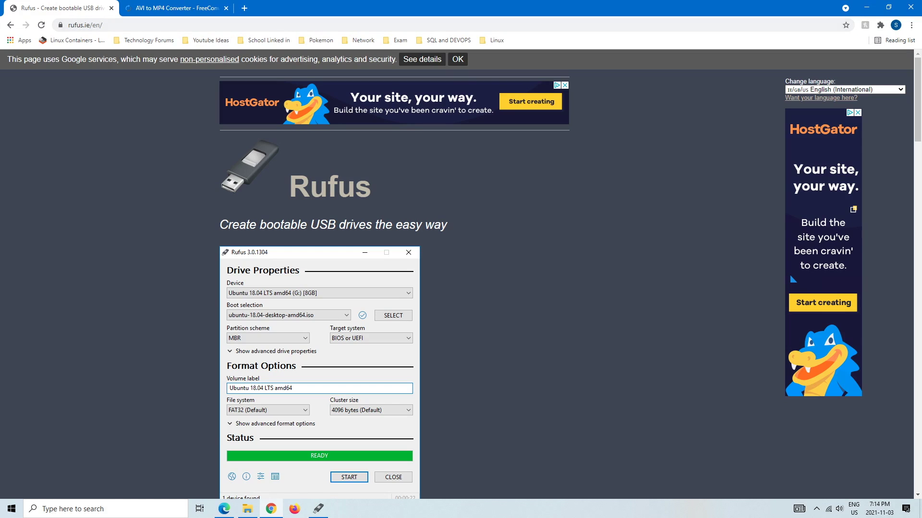
scroll(461, 273, down, 6)
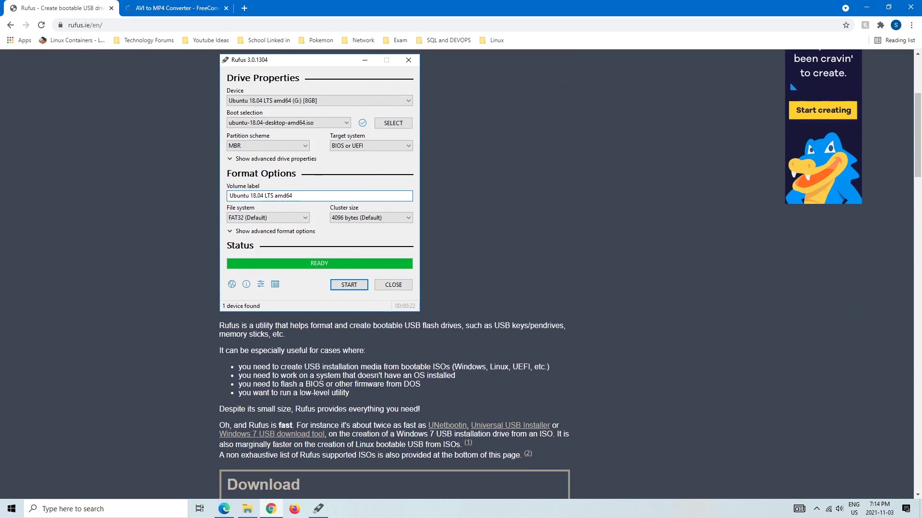
scroll(461, 273, down, 1)
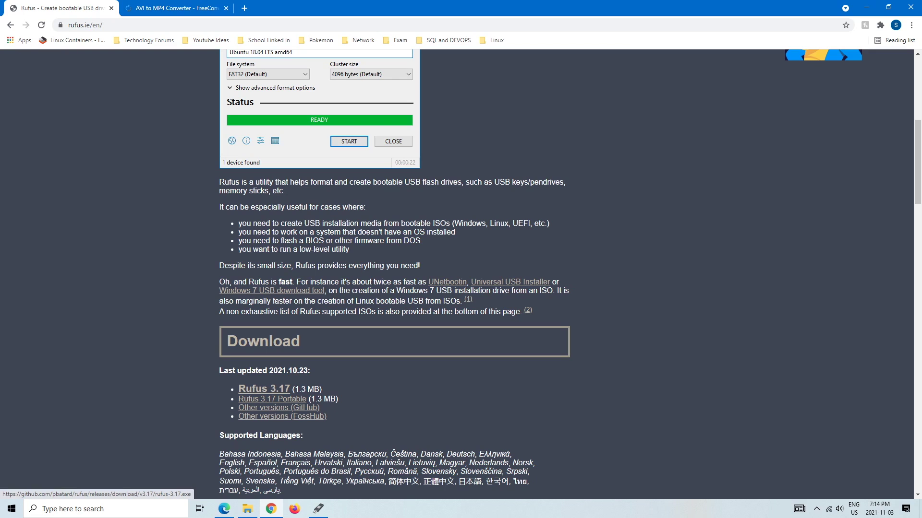
drag(239, 389, 290, 389)
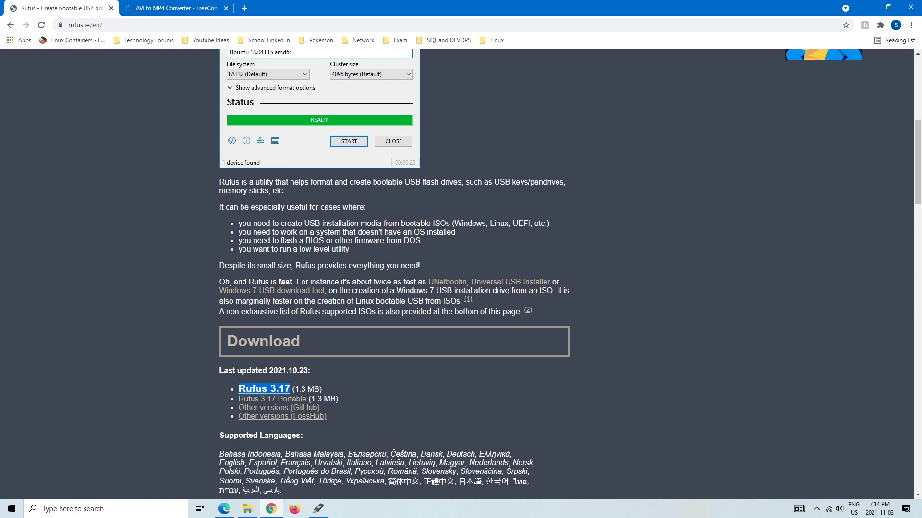
click(866, 7)
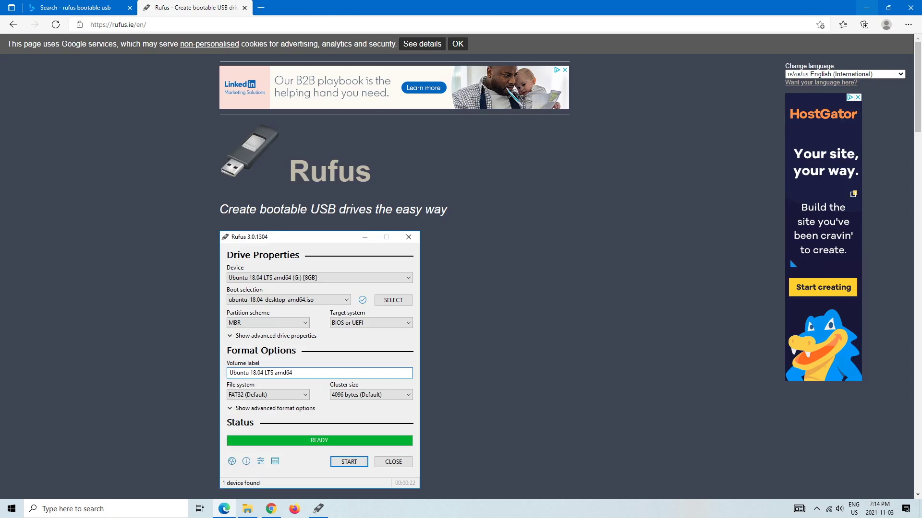
click(866, 7)
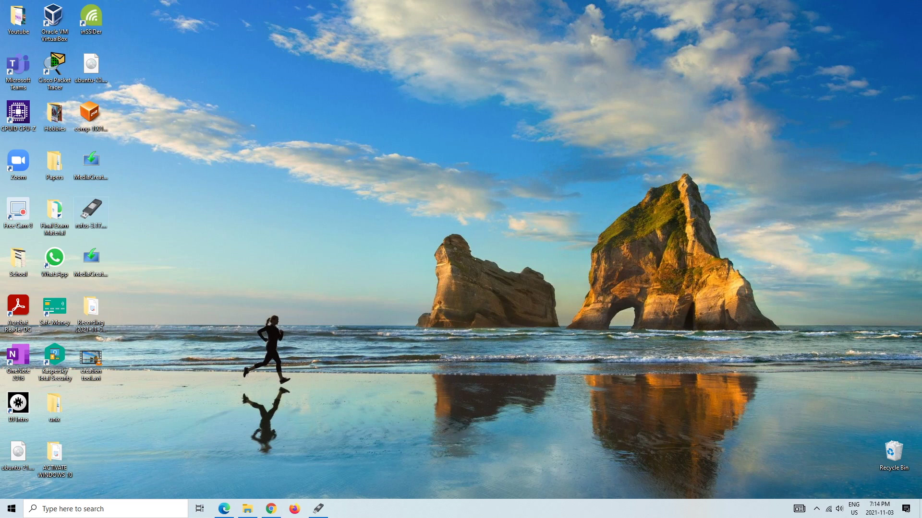
Launch rufus-3.17, restore and centre the running Rufus window, and keep the 8 GB ESD-USB (D:) device.
click(91, 211)
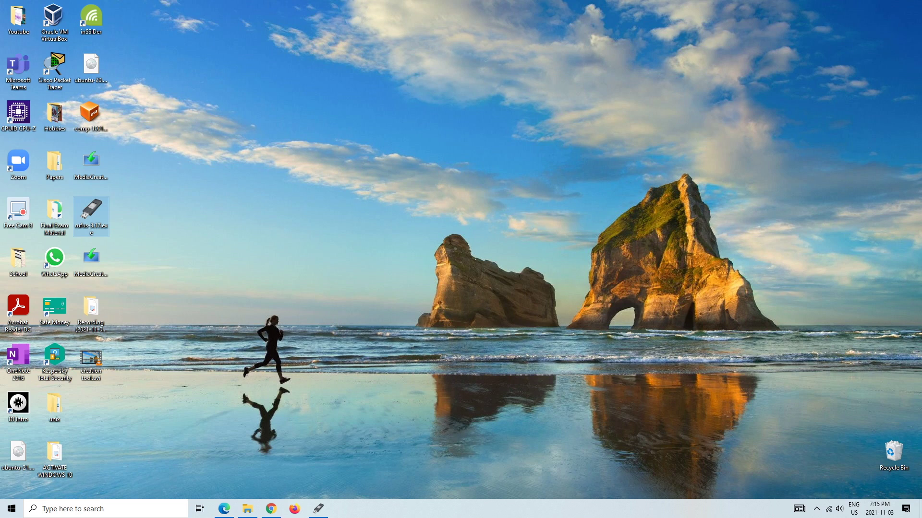
key(Return)
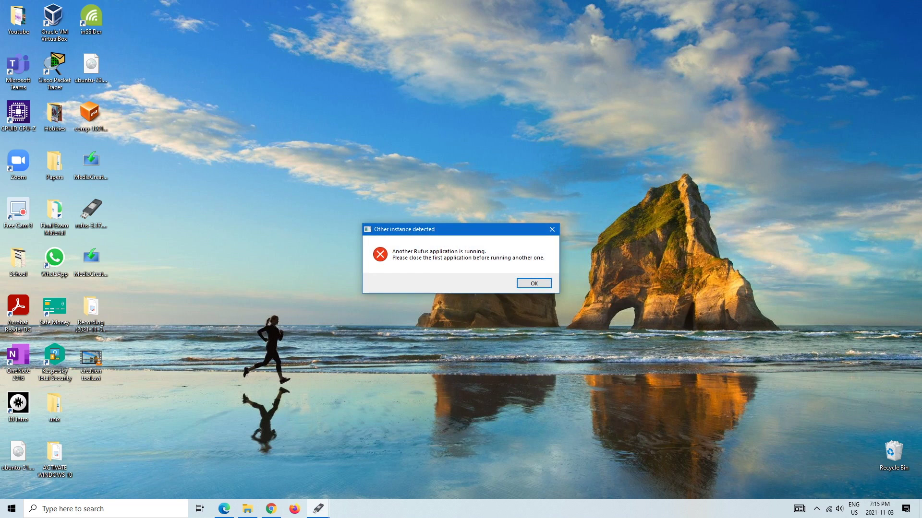
click(533, 283)
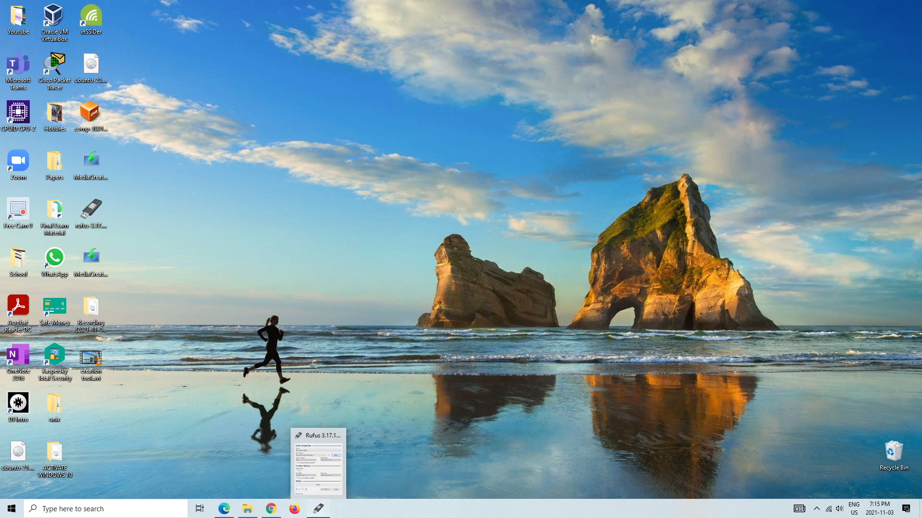
click(318, 509)
drag(144, 137, 290, 89)
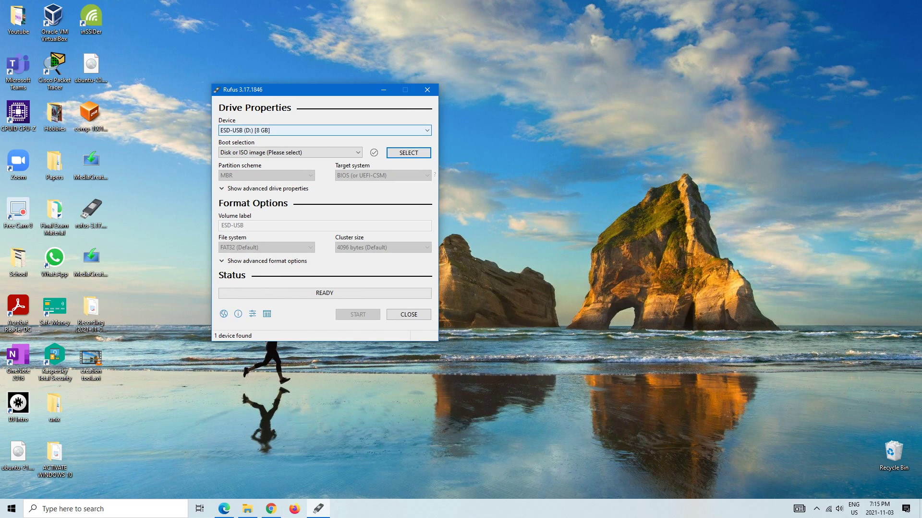
click(324, 130)
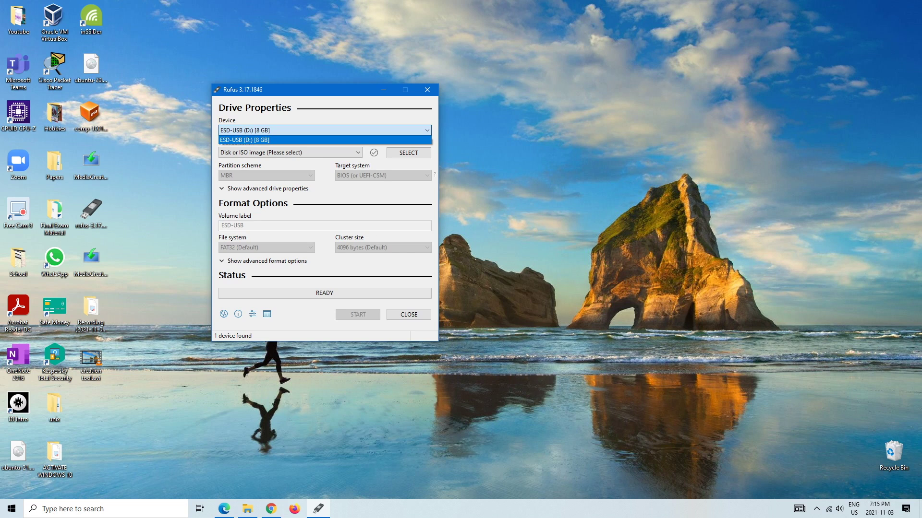
key(Return)
key(Tab)
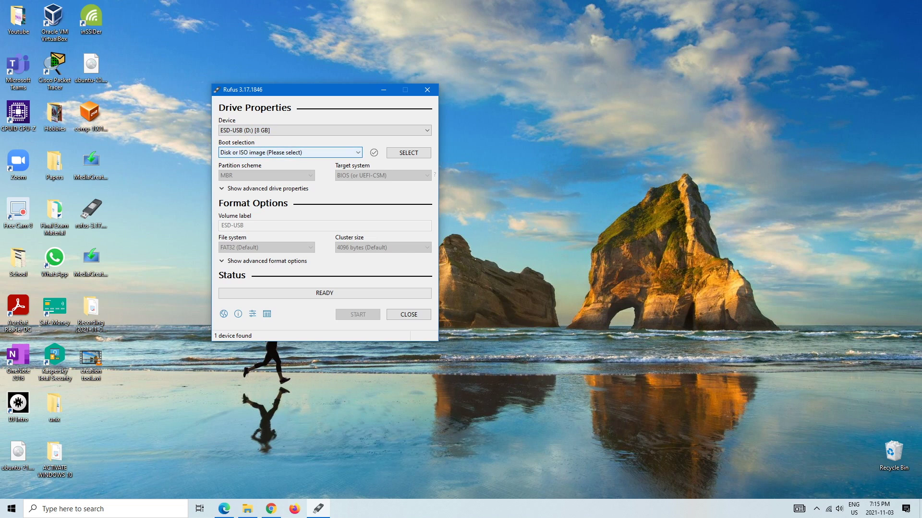
Choose ubuntu-21.04-desktop-amd64.iso from the Desktop as Rufus's boot image.
key(Tab)
key(Tab)
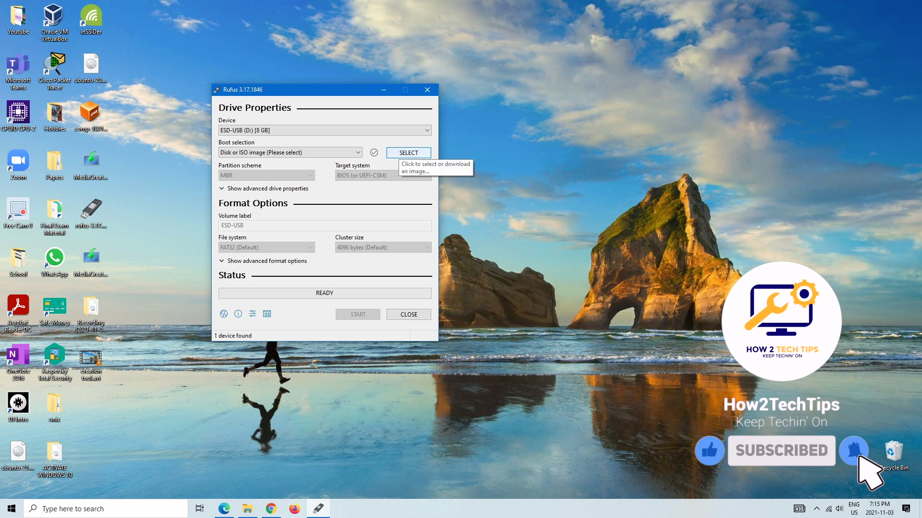
click(409, 153)
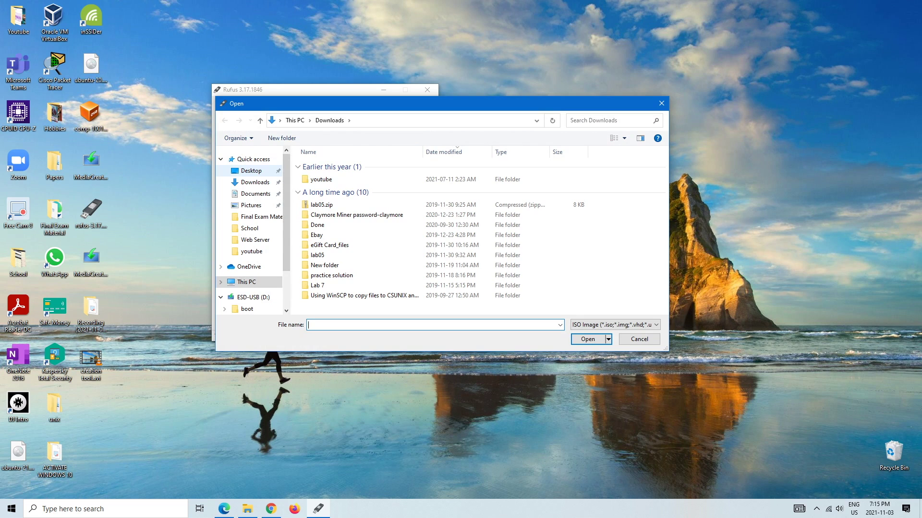
click(251, 171)
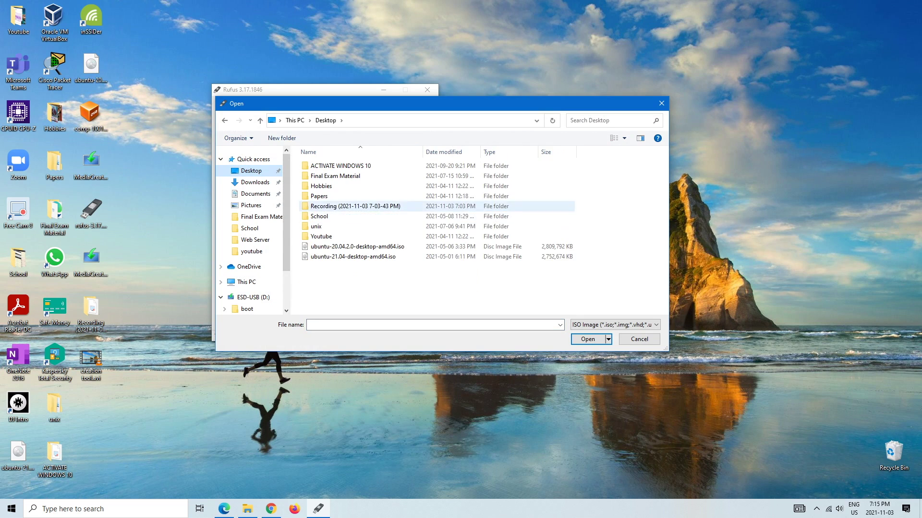
double_click(353, 256)
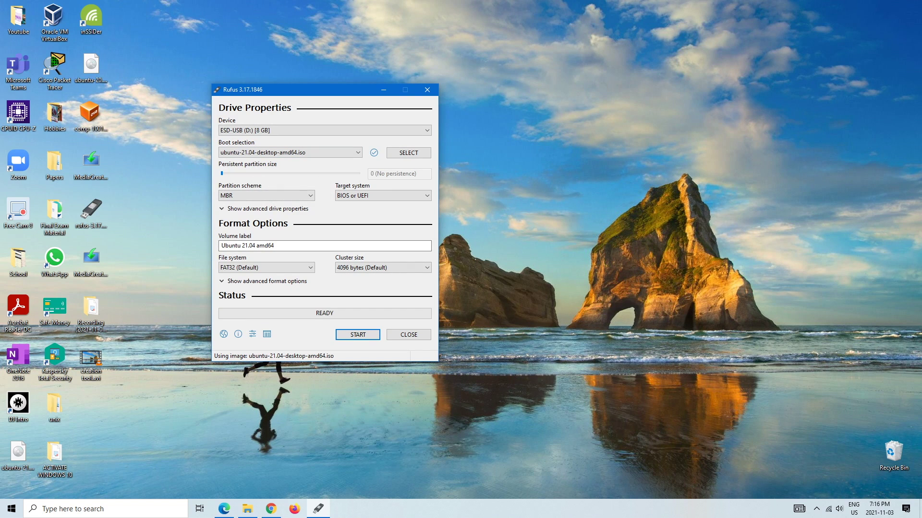
Start the write in ISO Image mode without downloading Grub, dismiss the data warning, and close Rufus.
click(358, 335)
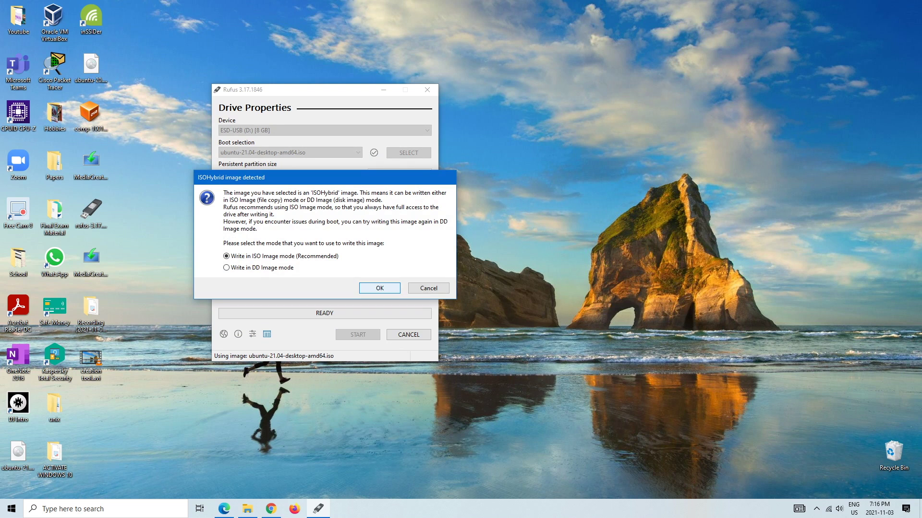
click(380, 288)
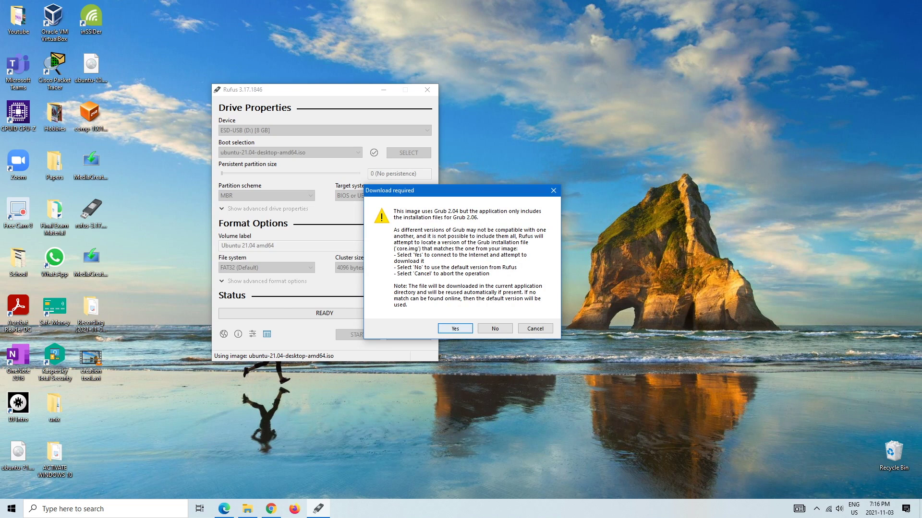
key(Tab)
key(Return)
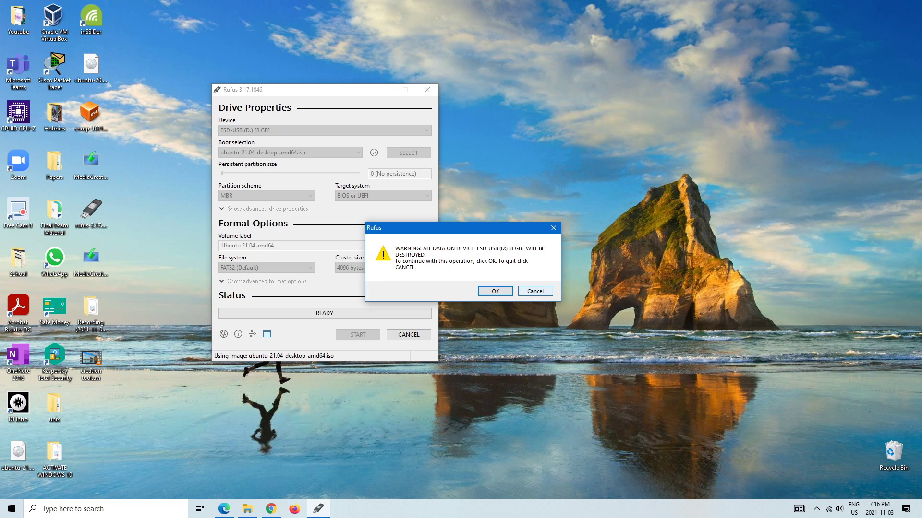
key(Escape)
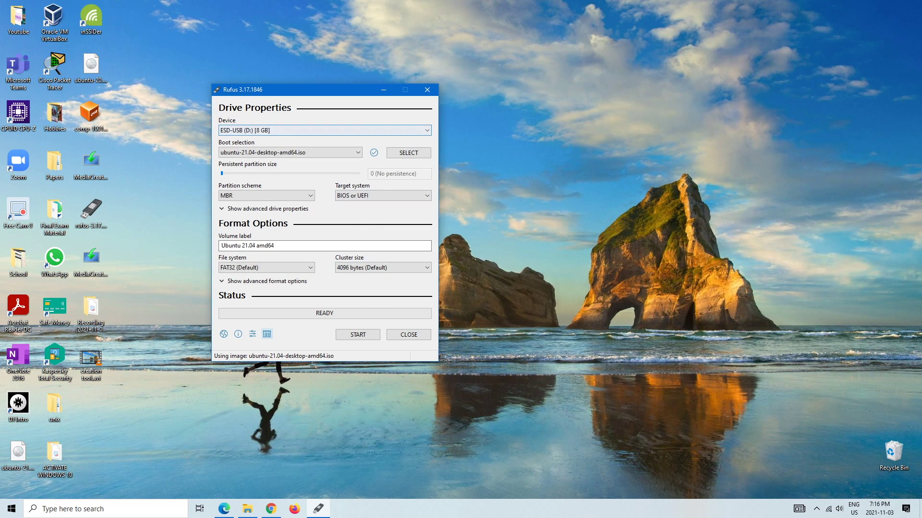
click(427, 89)
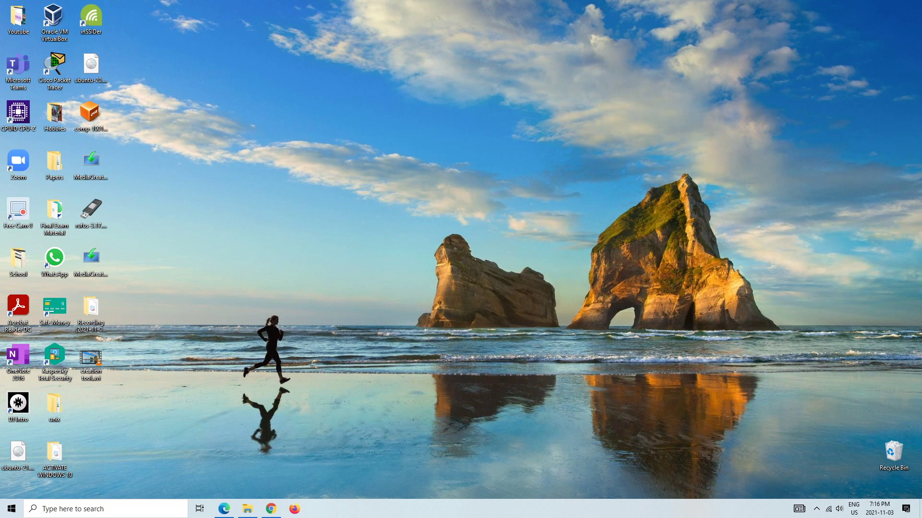
Open ESD-USB (D:) from This PC in File Explorer to view its boot, efi, sources and support folders.
click(247, 508)
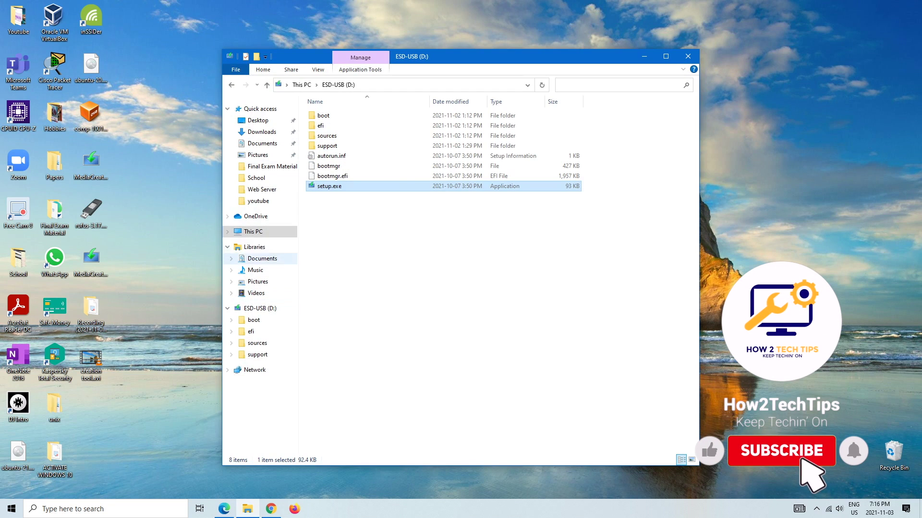
click(253, 232)
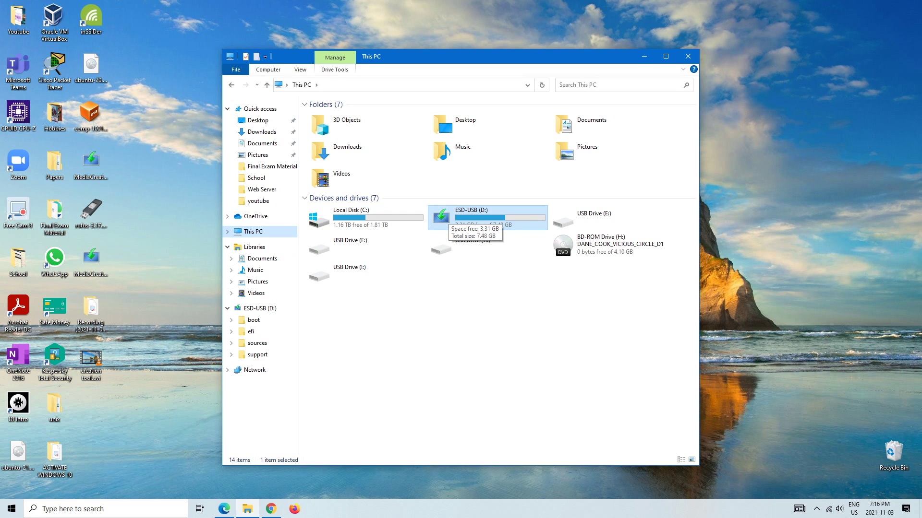
double_click(442, 216)
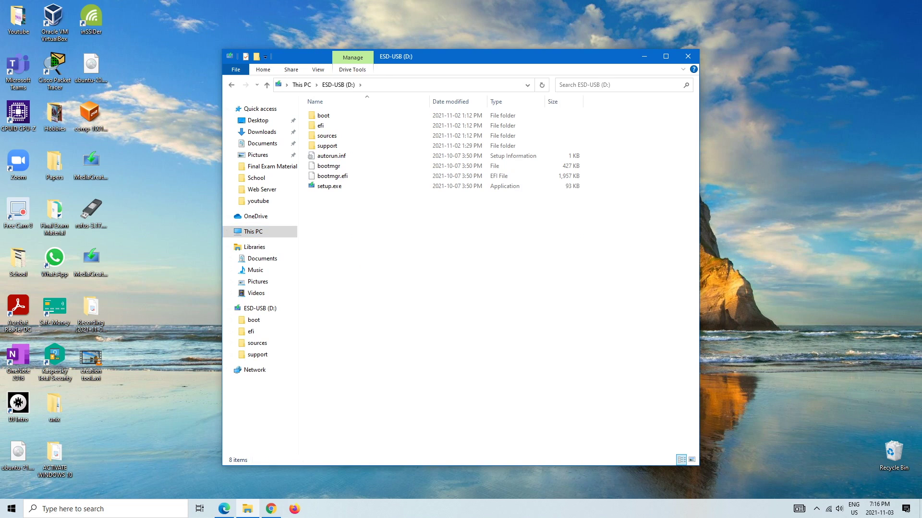